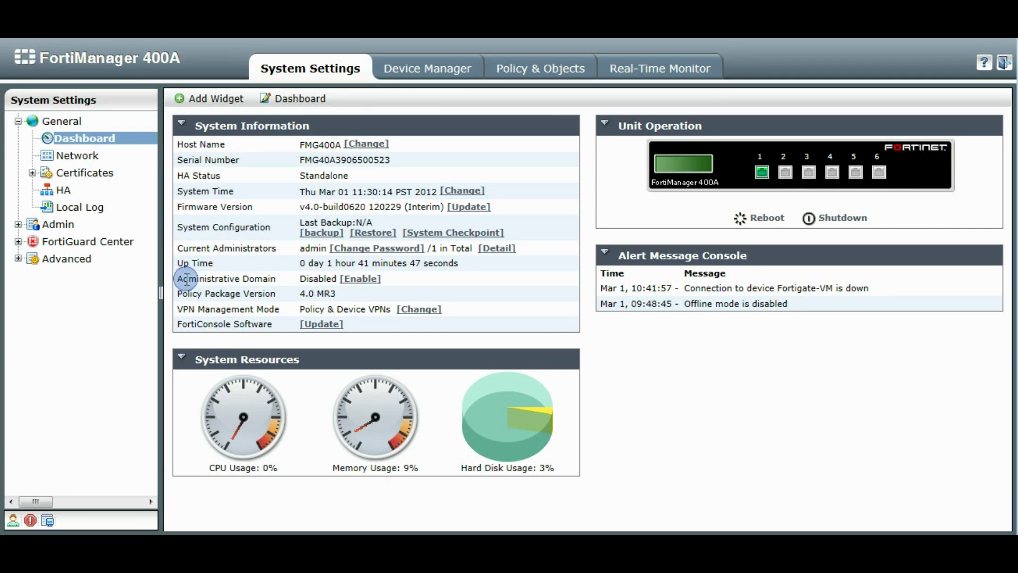
Enable the Administrative Domain feature in System Information and confirm the prompt.
left_click_drag(179, 279, 267, 279)
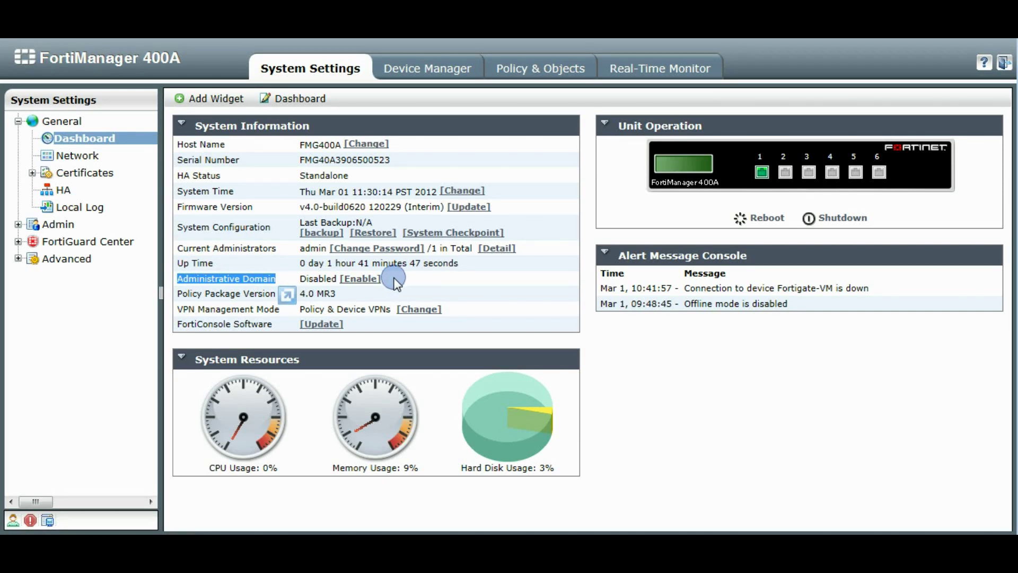
left_click(370, 280)
left_click(369, 282)
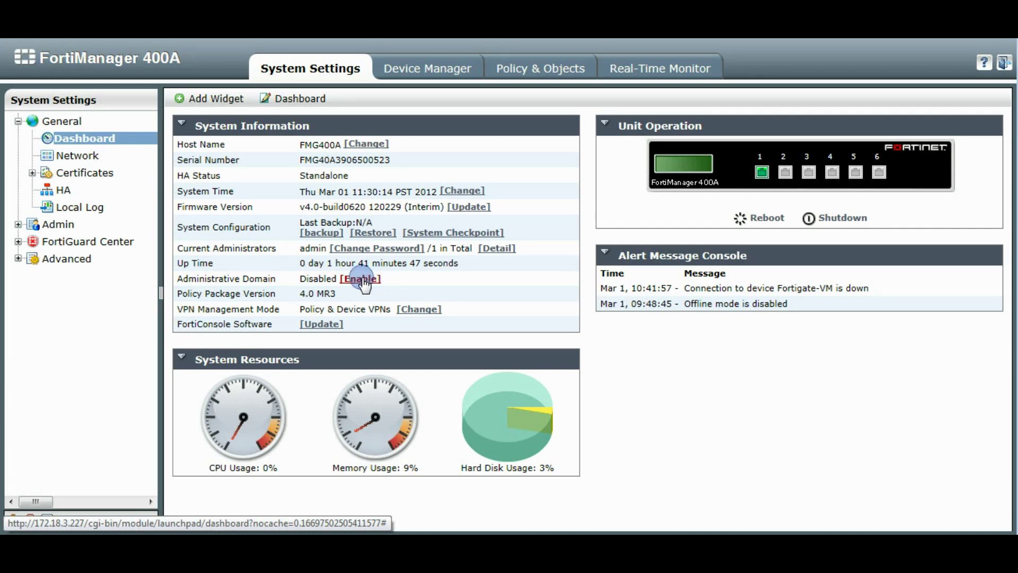
left_click(362, 280)
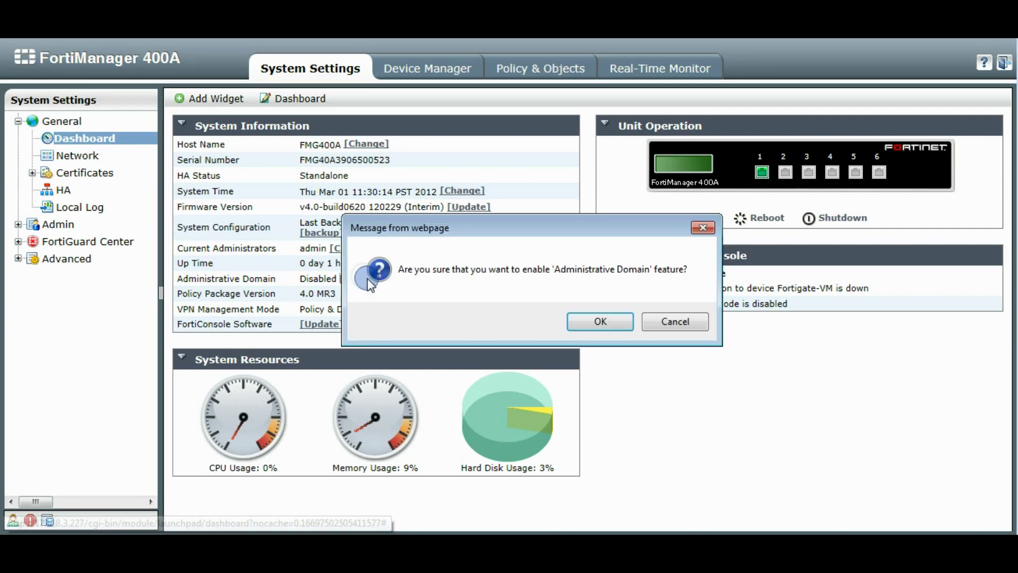
left_click(593, 319)
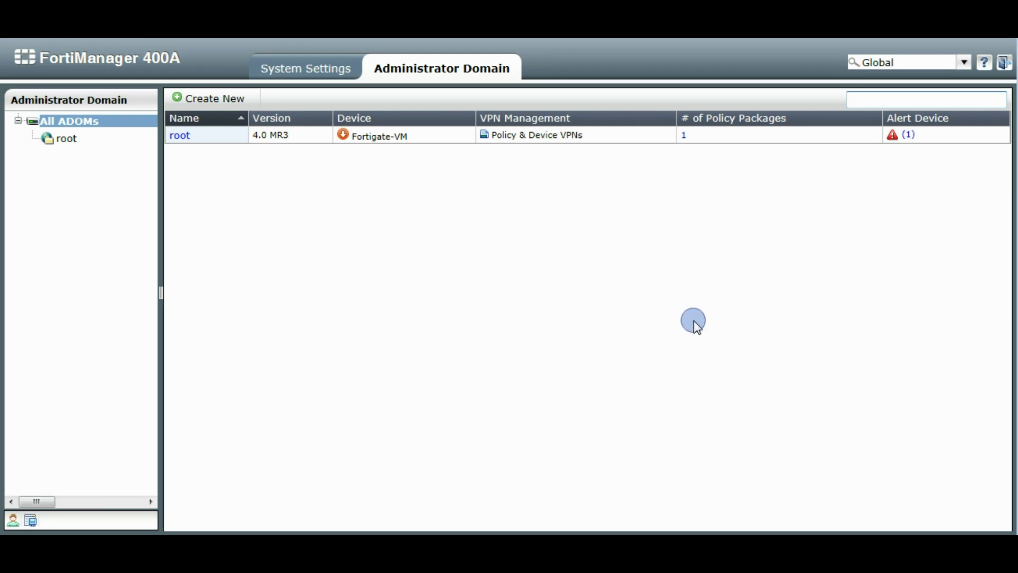
Open the Administrator Domain list and check the actions available for the root ADOM.
left_click(322, 71)
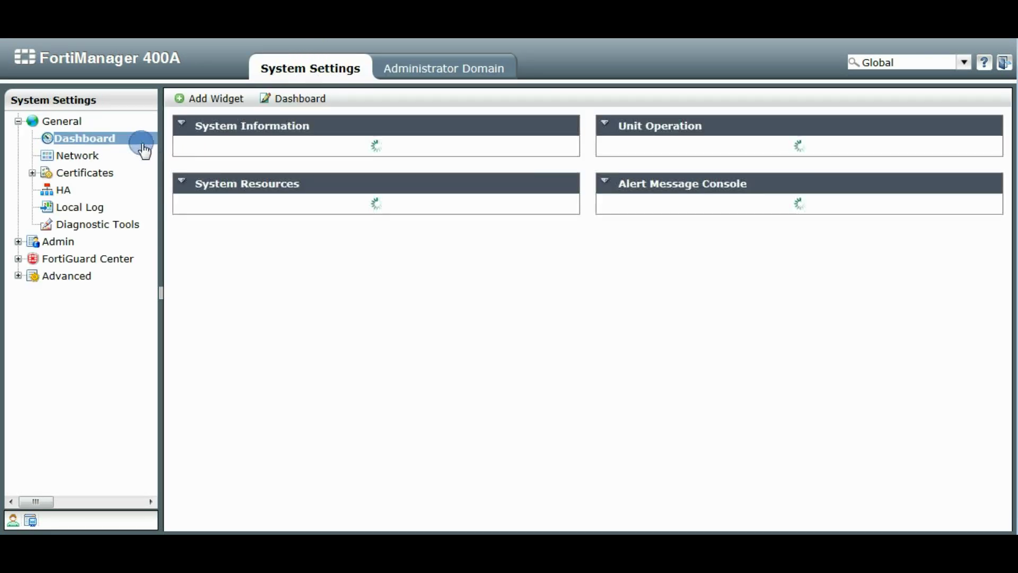
left_click(461, 68)
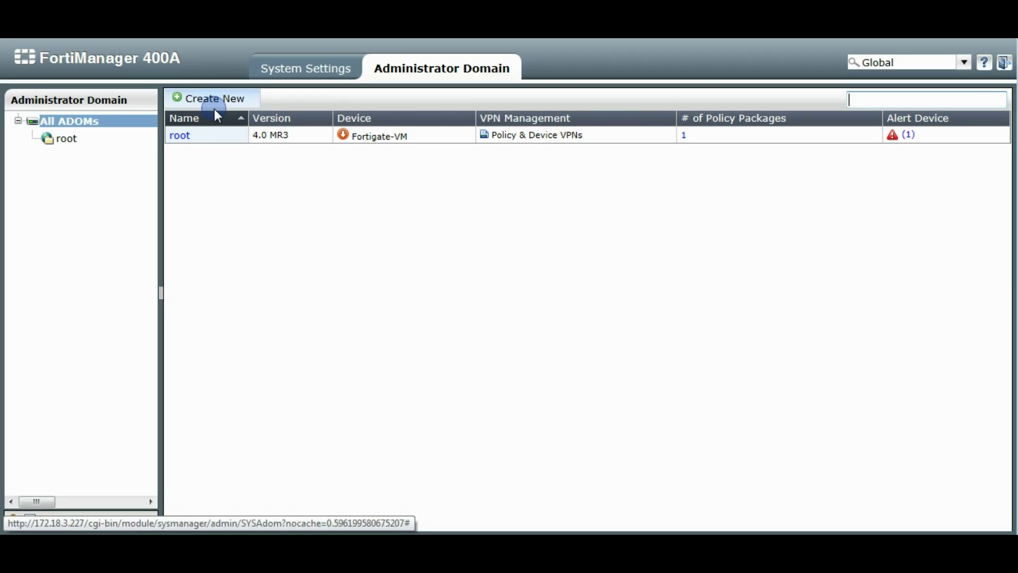
right_click(199, 140)
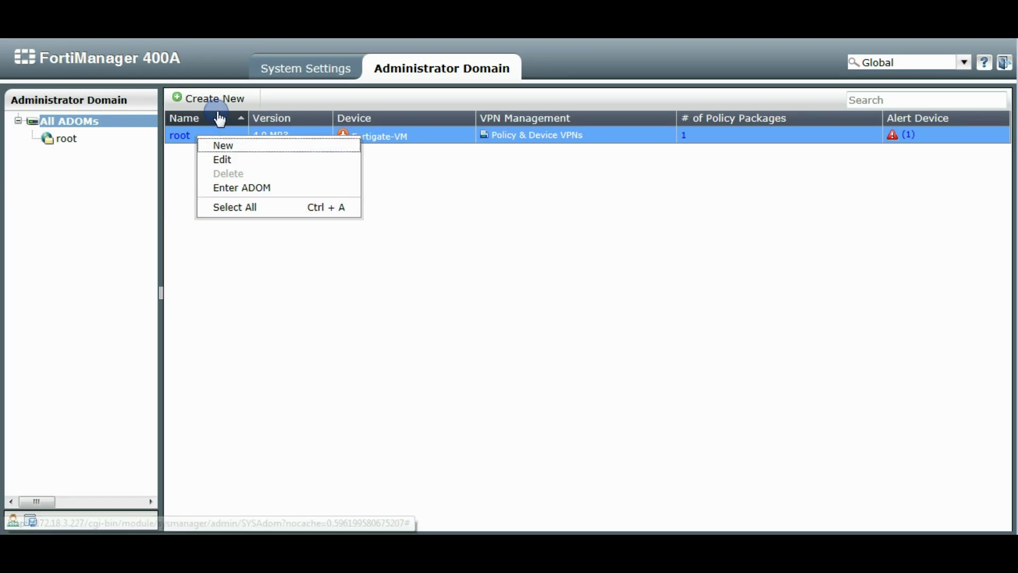
left_click(277, 281)
Create a new ADOM named 'test' with version 4.0 MR3, Normal mode and Policy & Device VPNs.
left_click(216, 97)
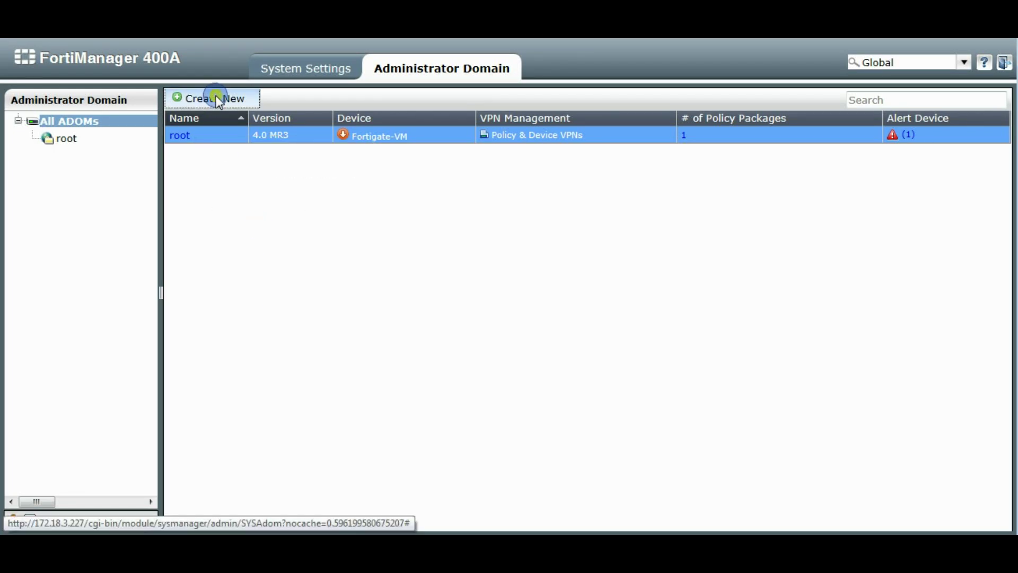
left_click(354, 84)
type("test")
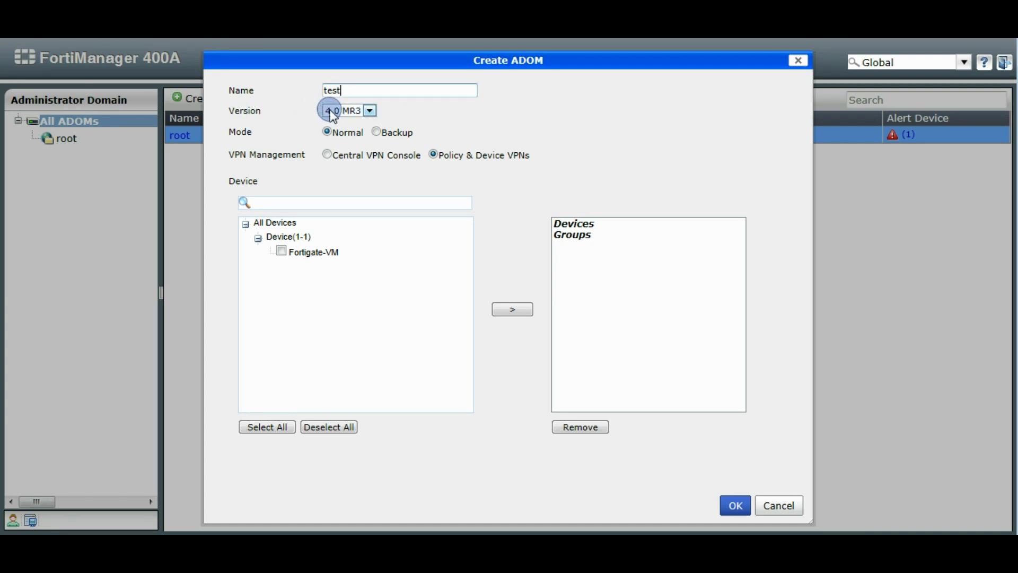
left_click(370, 111)
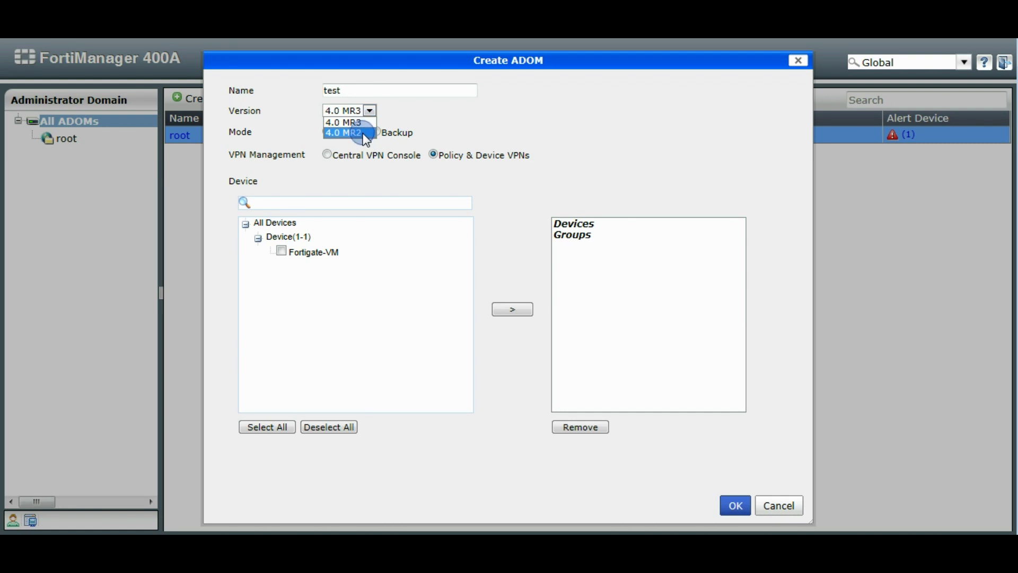
left_click(350, 122)
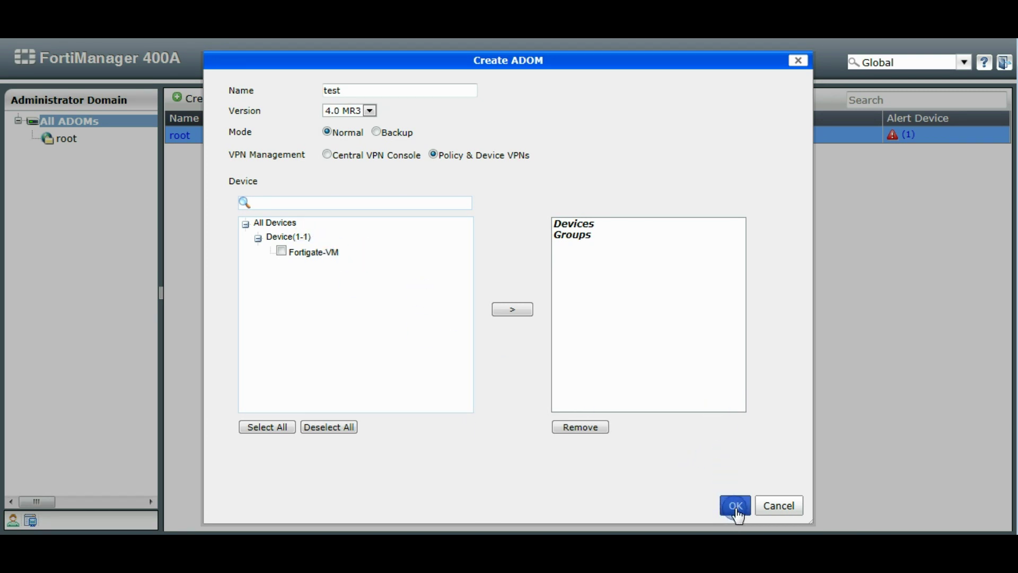
left_click(776, 422)
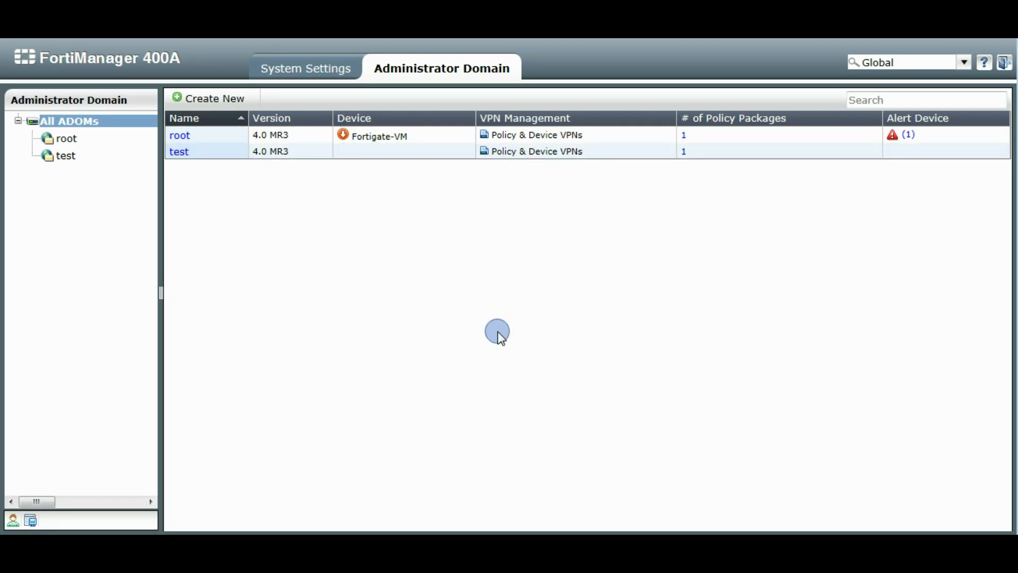
Check that the 'test' ADOM appears beside root in the ADOM list and tree.
mouse_move(242, 137)
mouse_move(186, 156)
Filter the ADOM list by 'test' so only the test ADOM is shown.
left_click(906, 62)
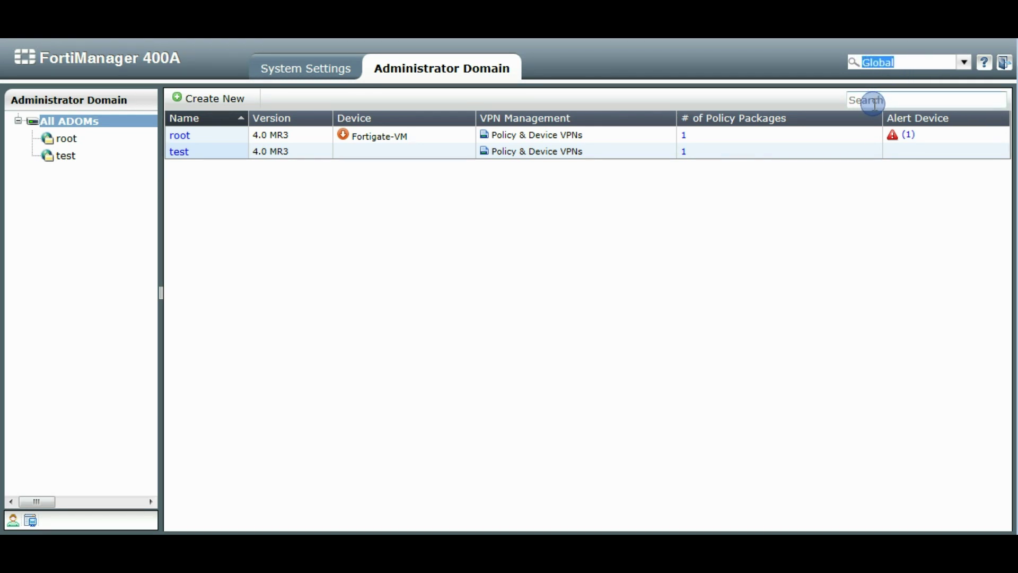
type("t")
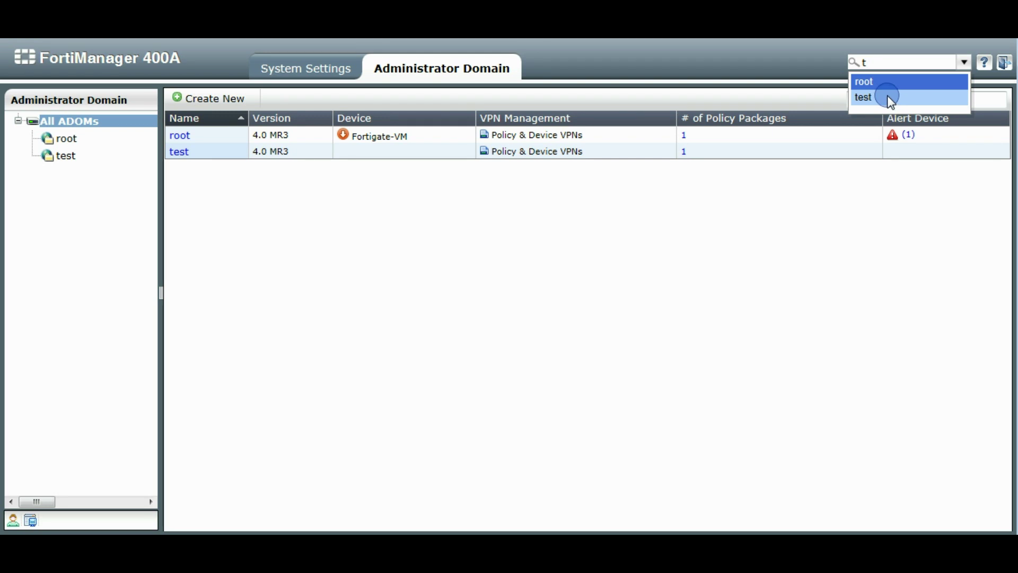
type("e")
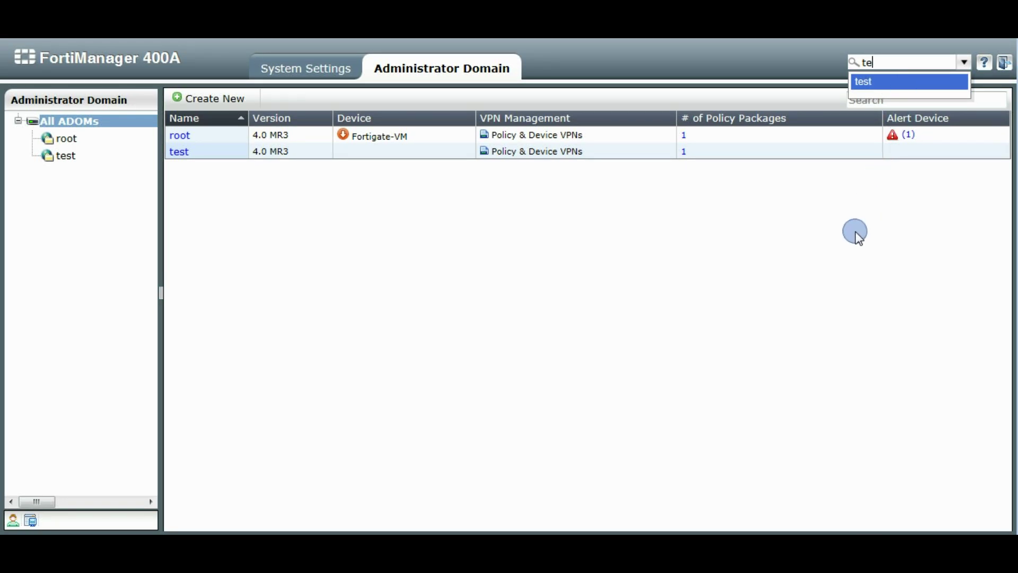
left_click(848, 254)
left_click(884, 101)
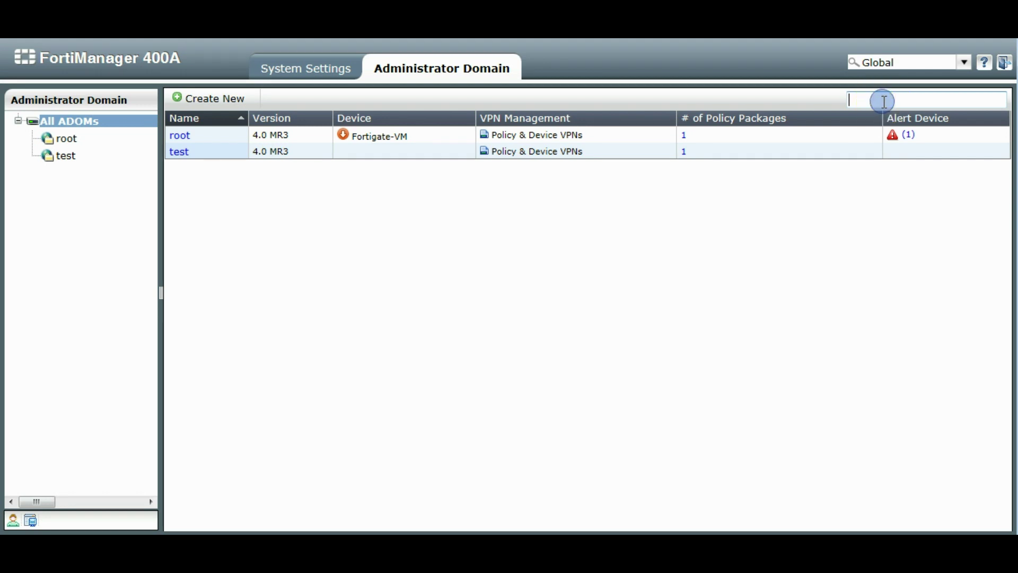
type("te")
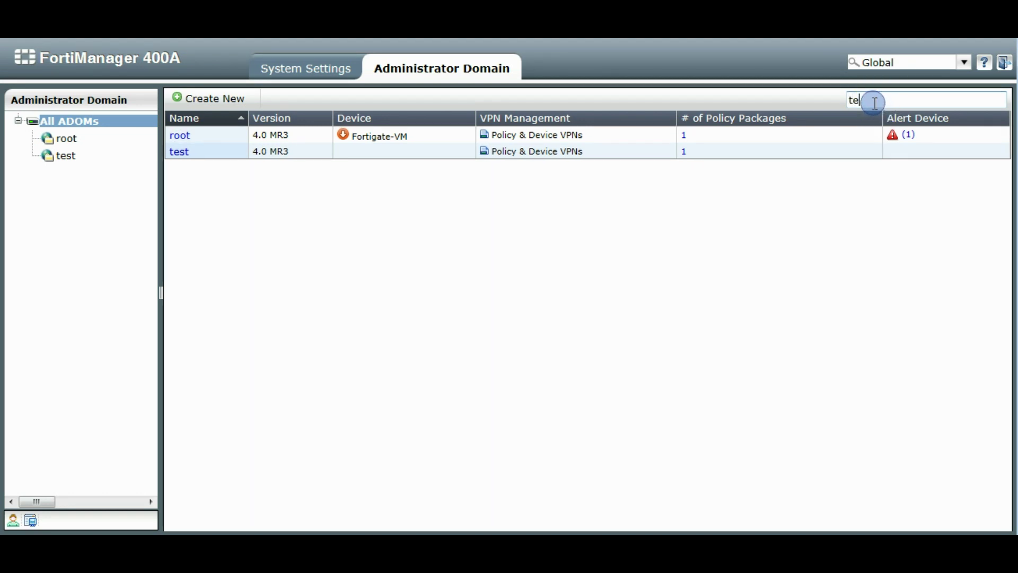
type("st")
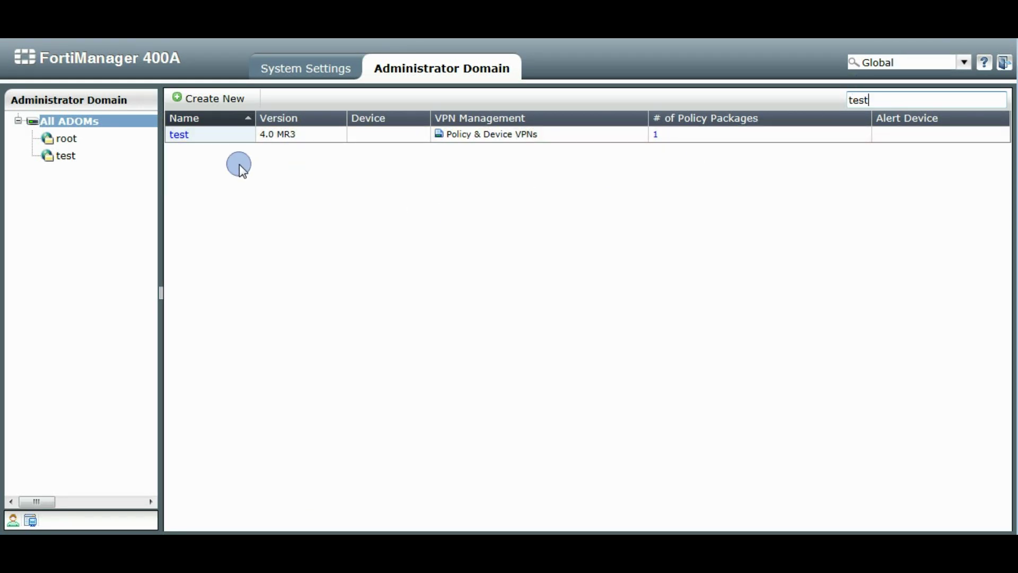
left_click(963, 62)
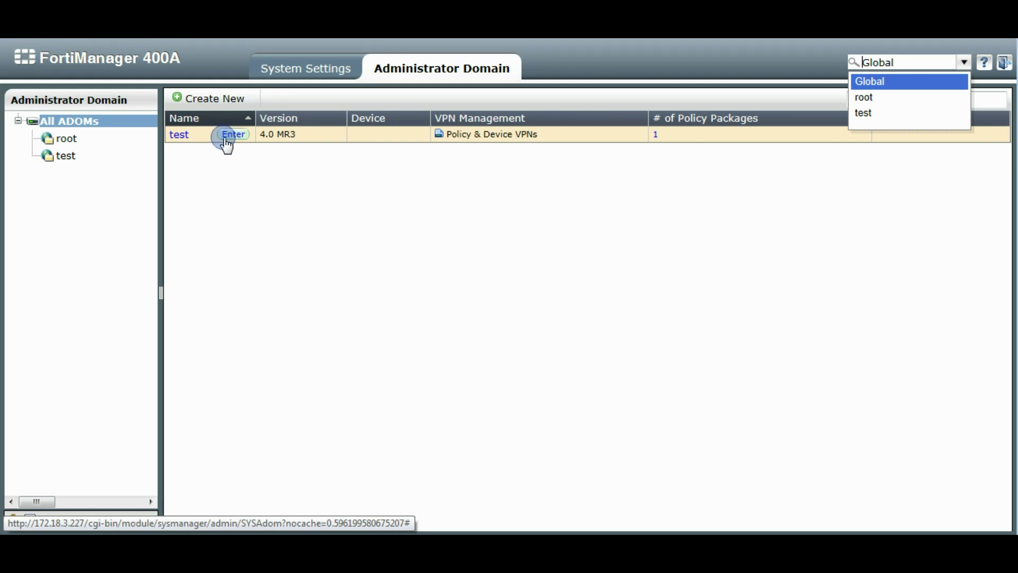
Inspect the test ADOM's actions, including Enter ADOM, in both the list and the tree.
right_click(195, 137)
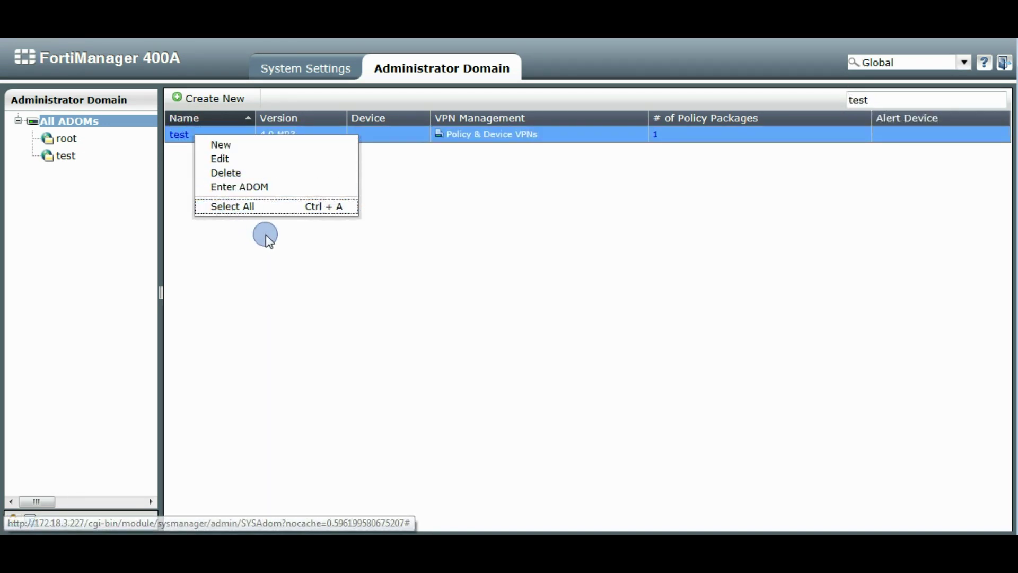
right_click(65, 158)
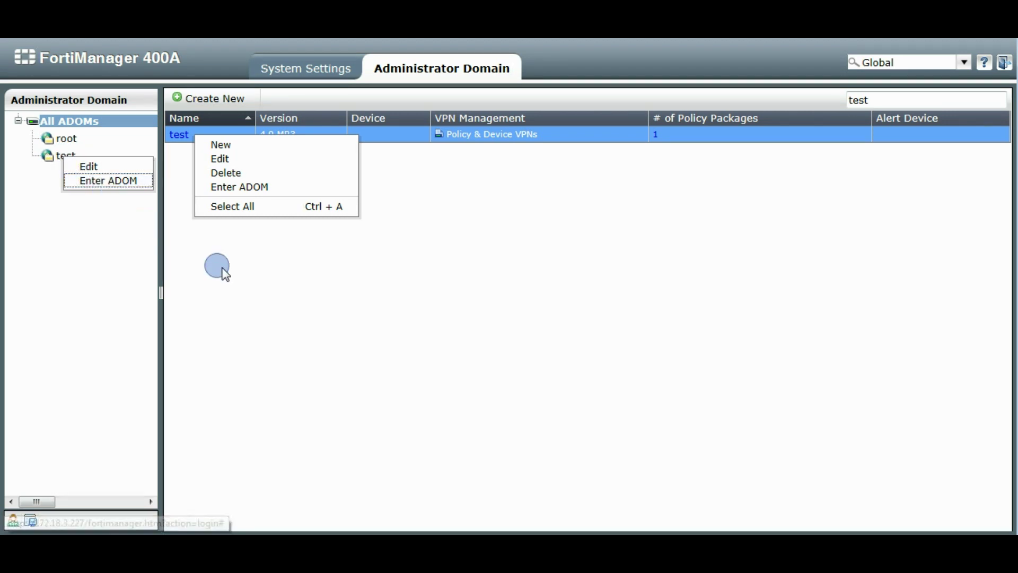
left_click(432, 297)
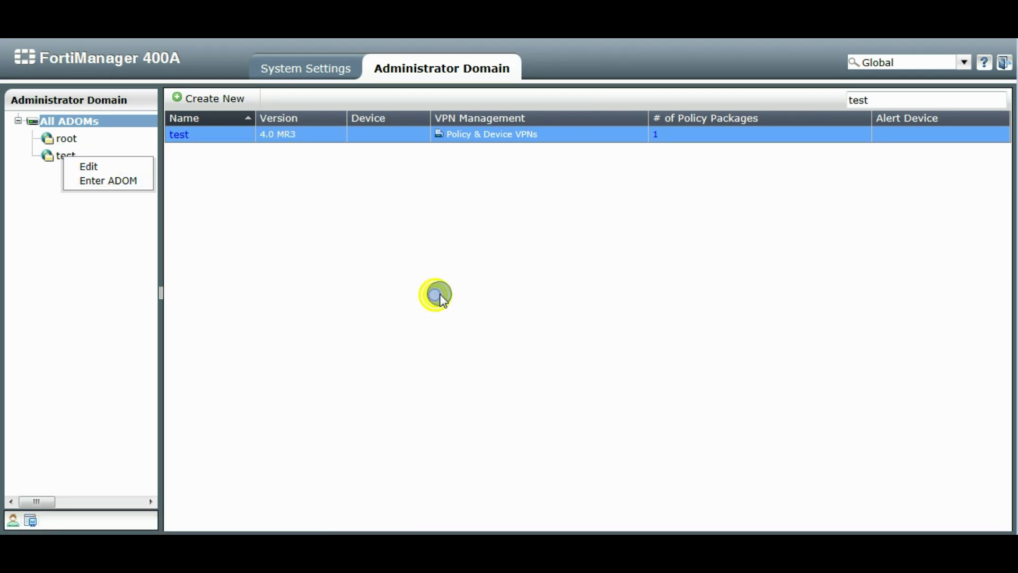
left_click(964, 63)
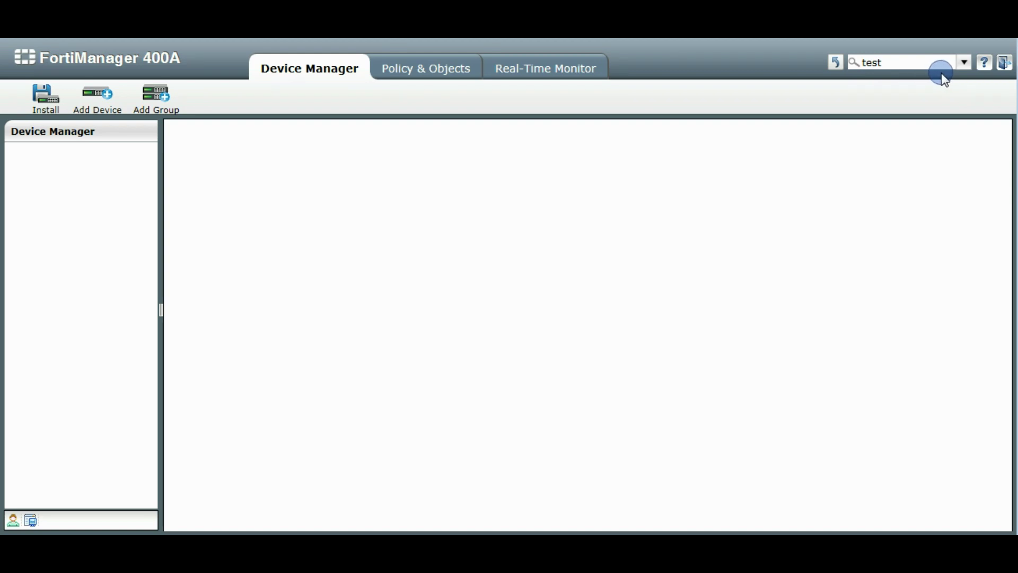
Enter the test ADOM from the top-right ADOM dropdown and view its Policy & Objects.
left_click(962, 65)
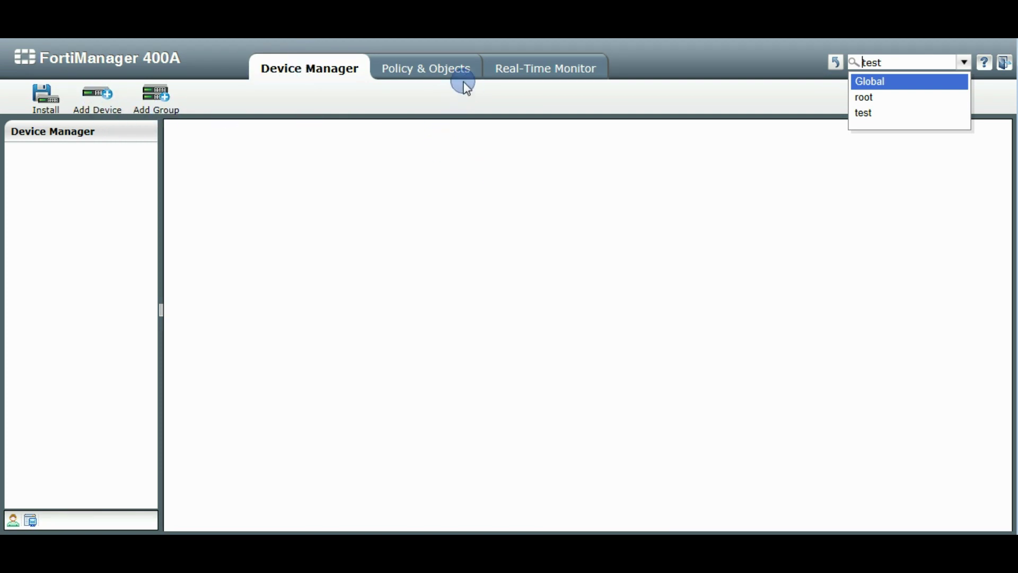
left_click(432, 72)
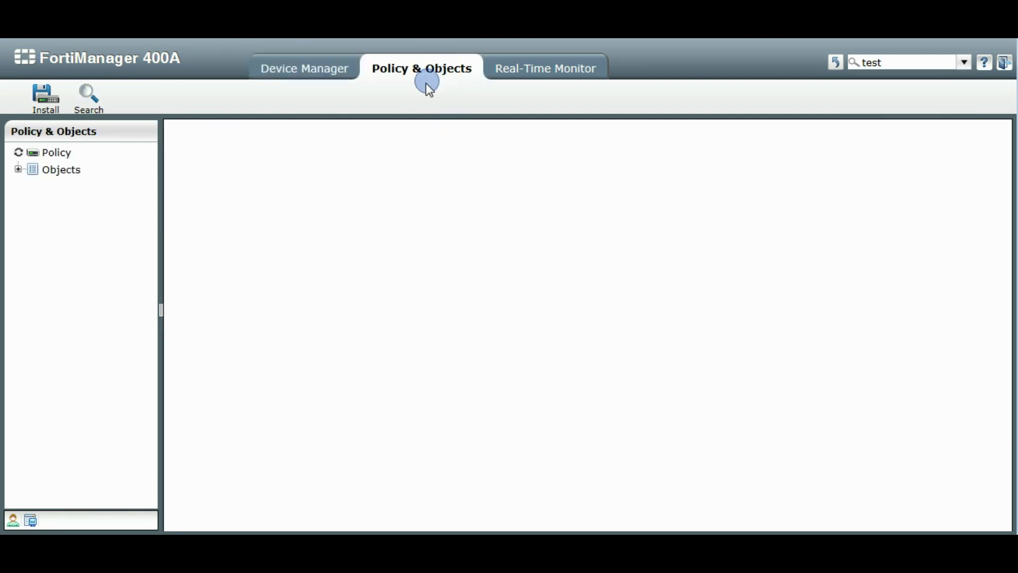
View the test ADOM's default policy package, then go back to Device Manager.
left_click(80, 169)
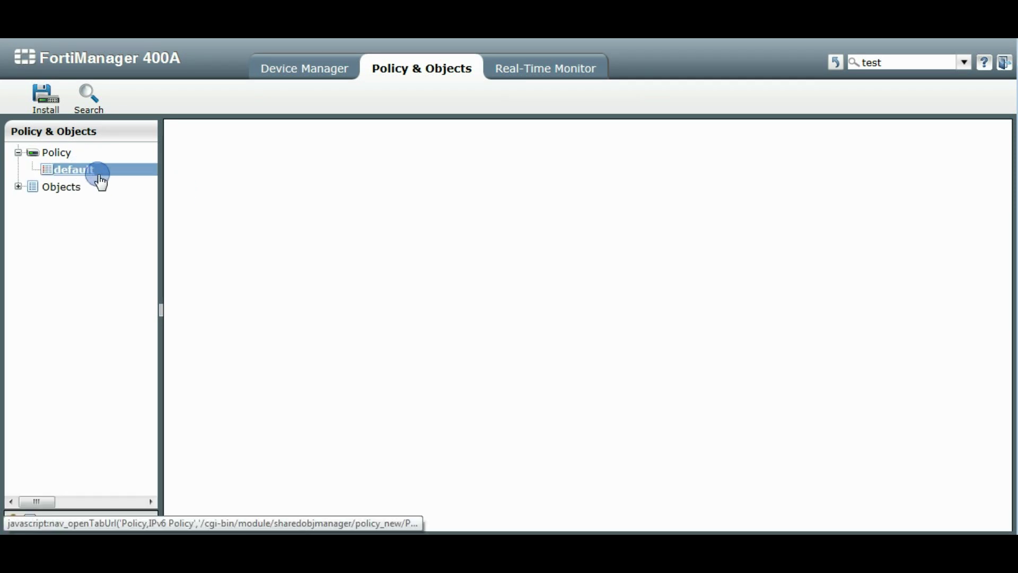
left_click(18, 188)
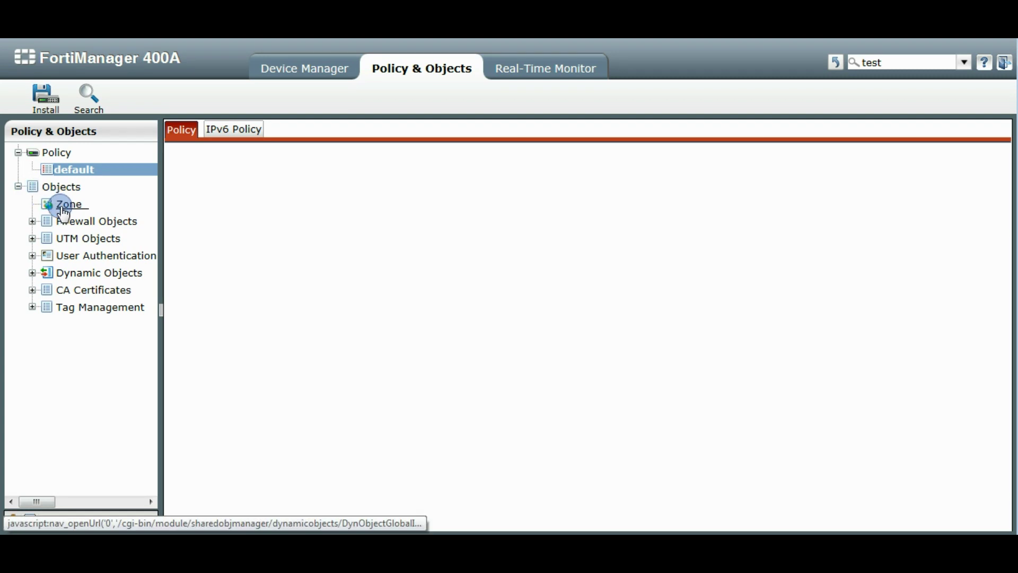
left_click(18, 187)
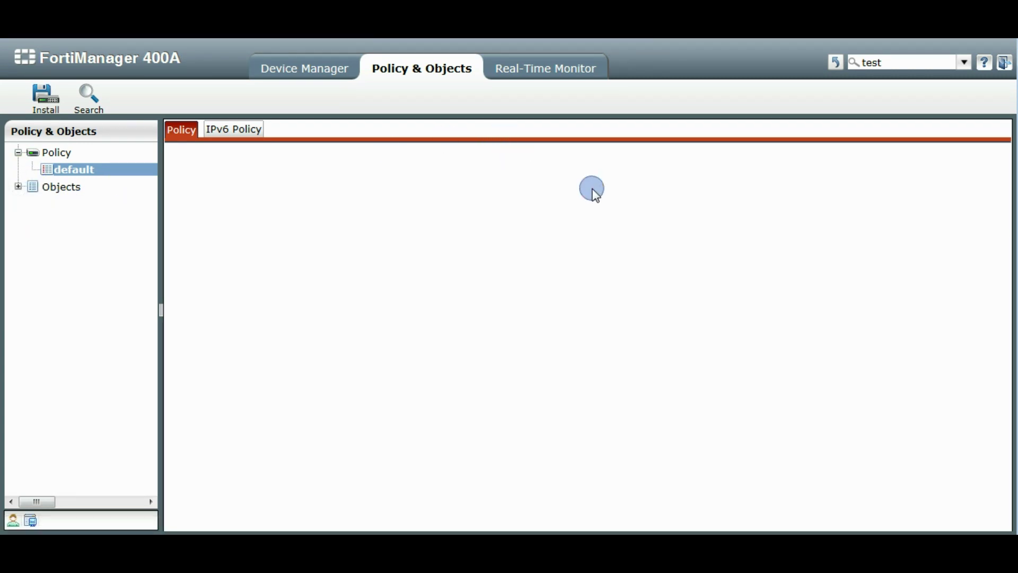
left_click(310, 72)
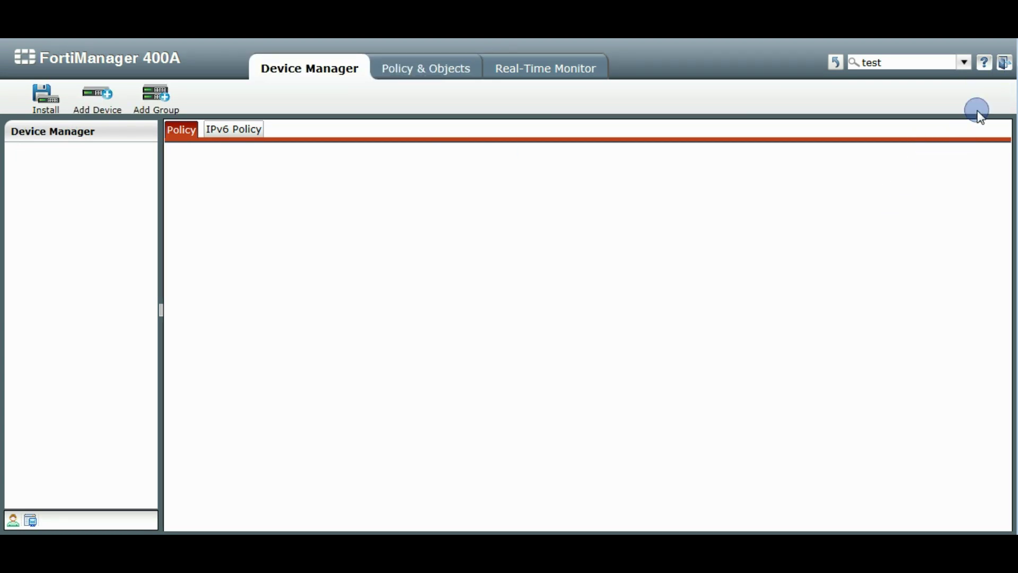